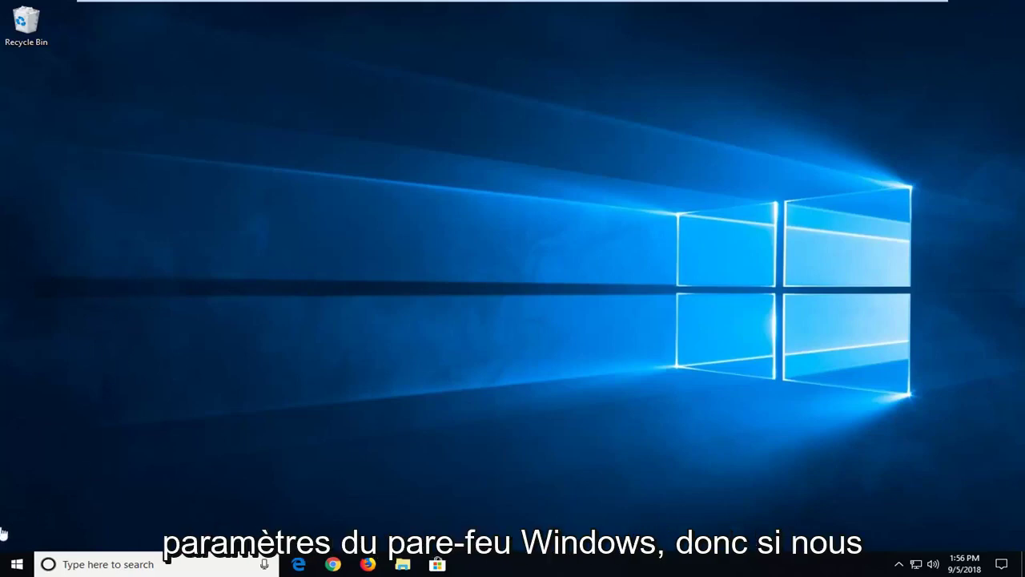
# Search the Start menu for 'windows firewall' and open the Windows Defender Firewall control panel.
pyautogui.click(13, 565)
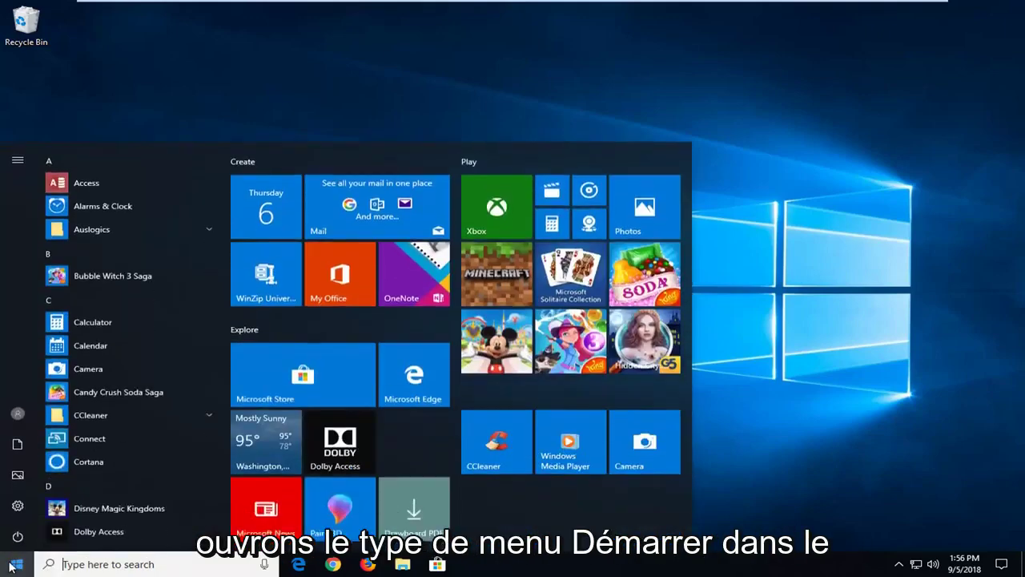
pyautogui.write('windows firewall')
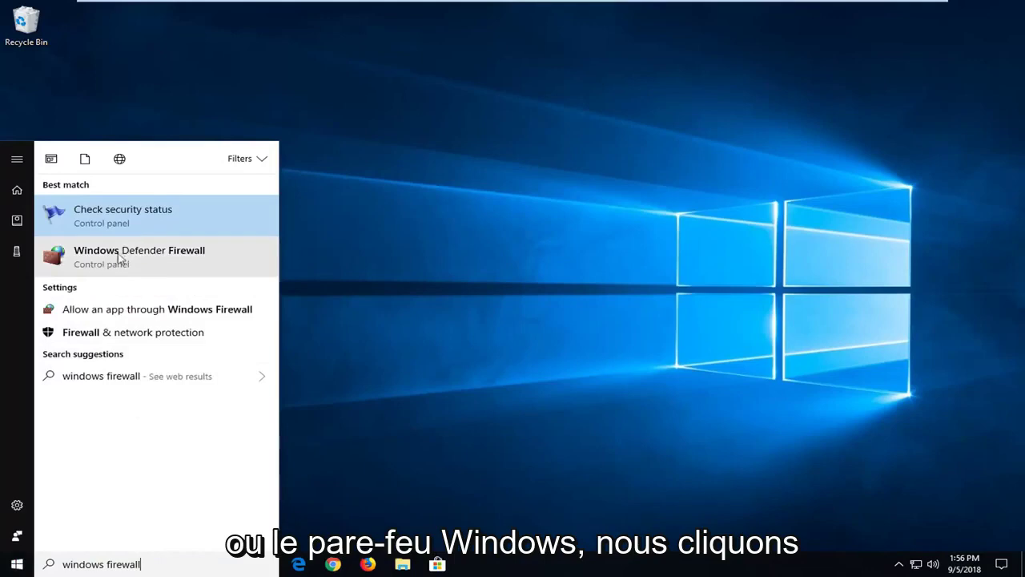
pyautogui.click(119, 255)
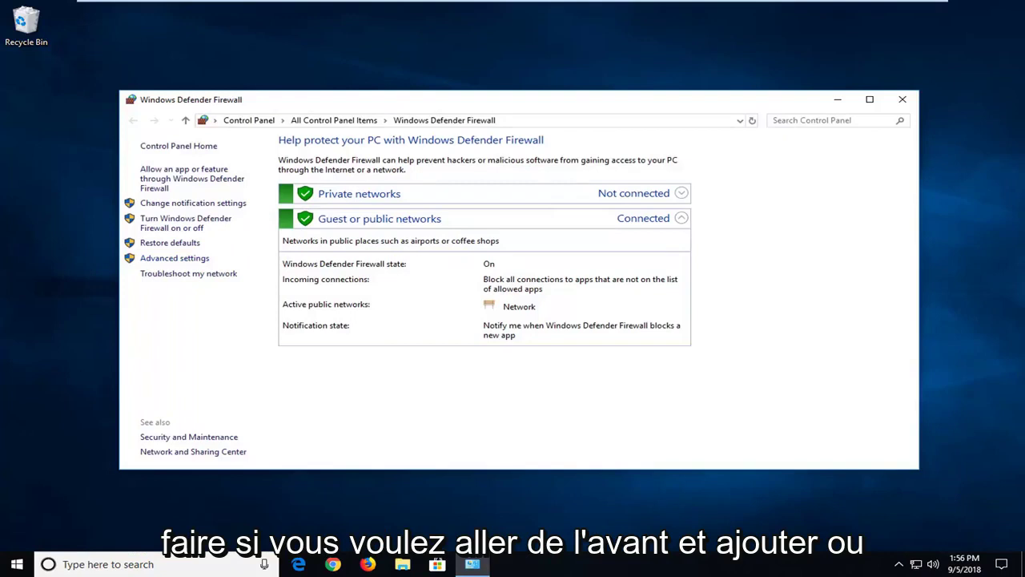
# Open Advanced settings, glance at Outbound and Connection Security Rules, then show Inbound Rules.
pyautogui.click(169, 260)
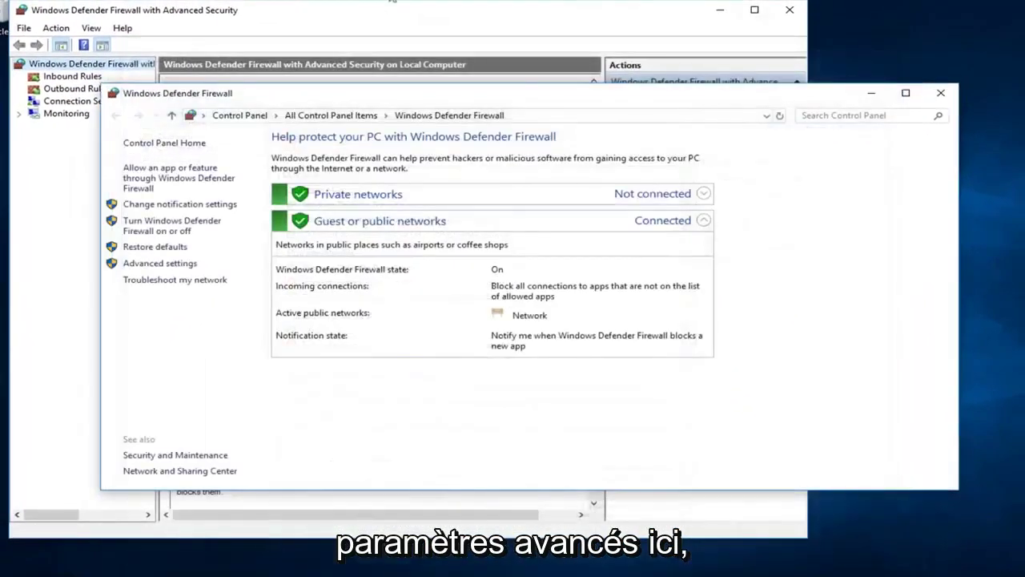
pyautogui.moveTo(375, 18); pyautogui.dragTo(505, 25)
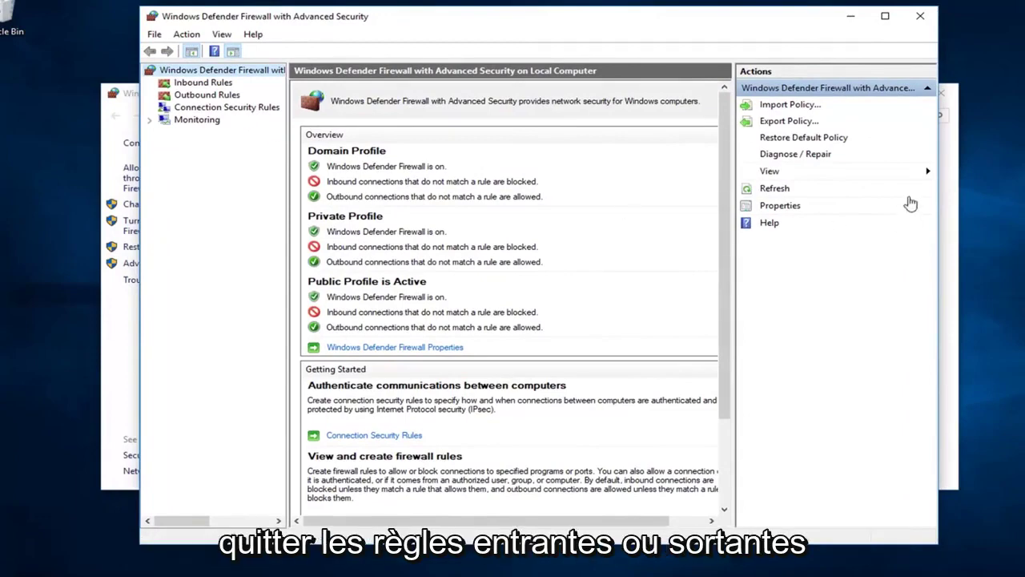
pyautogui.click(201, 84)
pyautogui.click(192, 108)
pyautogui.click(194, 95)
pyautogui.click(194, 84)
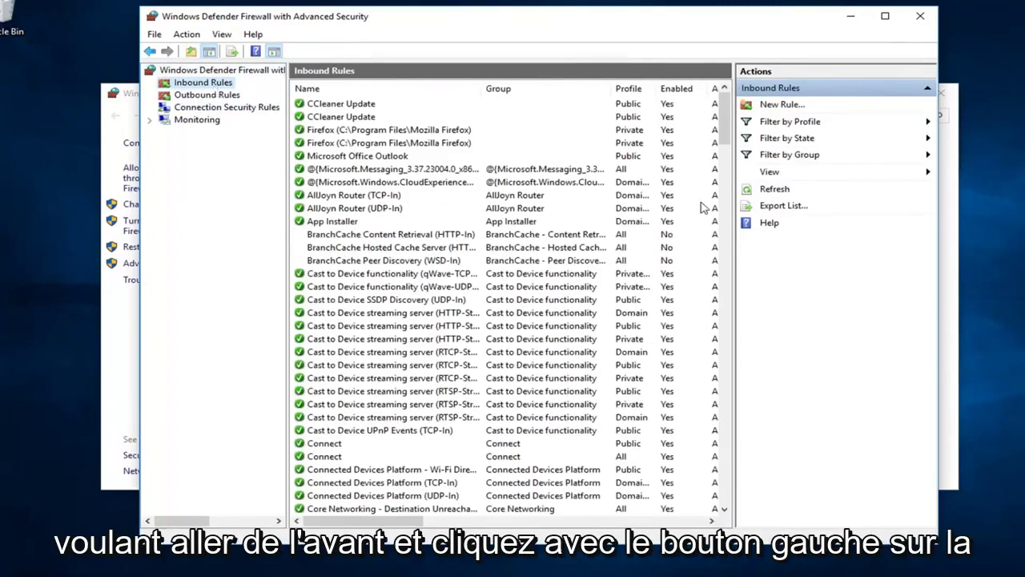
# Create a new inbound Port rule applying to TCP, specific local port 80.
pyautogui.click(769, 108)
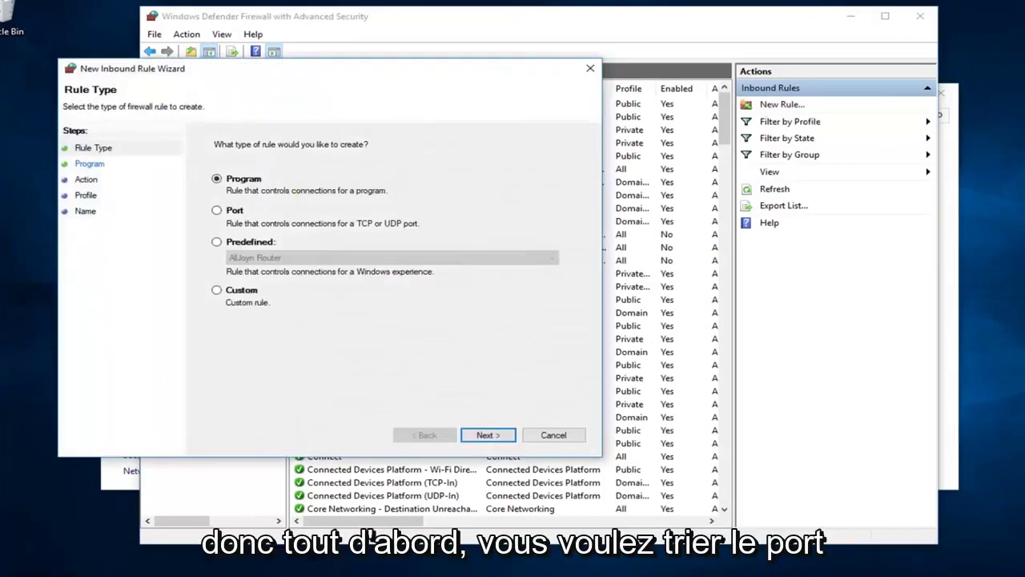
pyautogui.moveTo(317, 72); pyautogui.dragTo(507, 69)
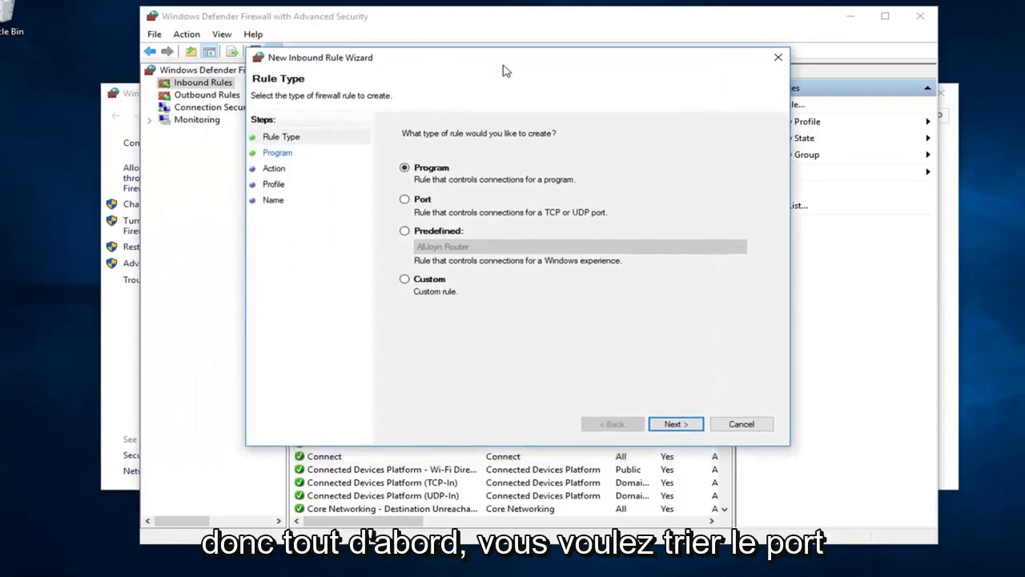
pyautogui.click(420, 199)
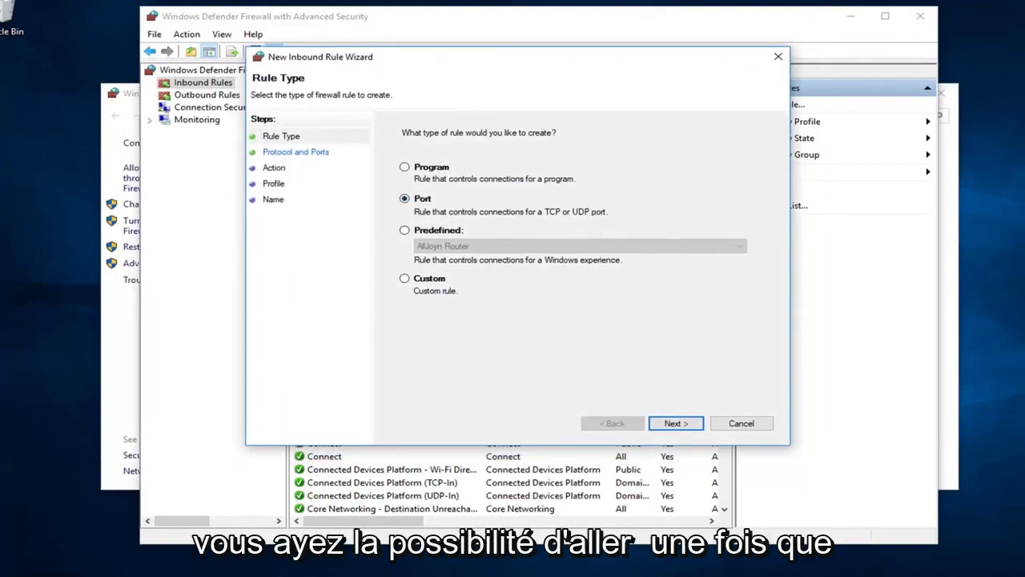
pyautogui.click(676, 423)
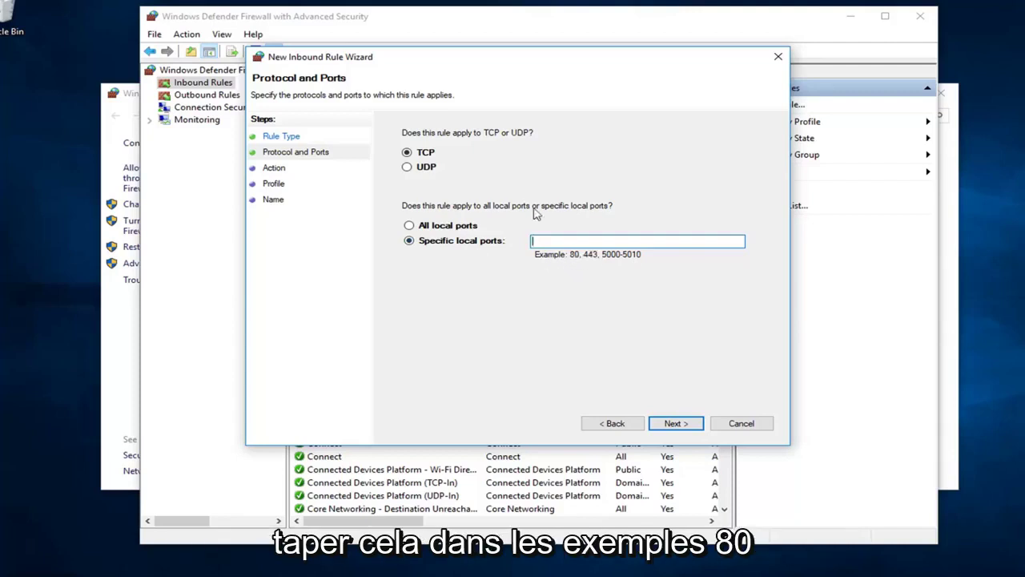
pyautogui.write('80')
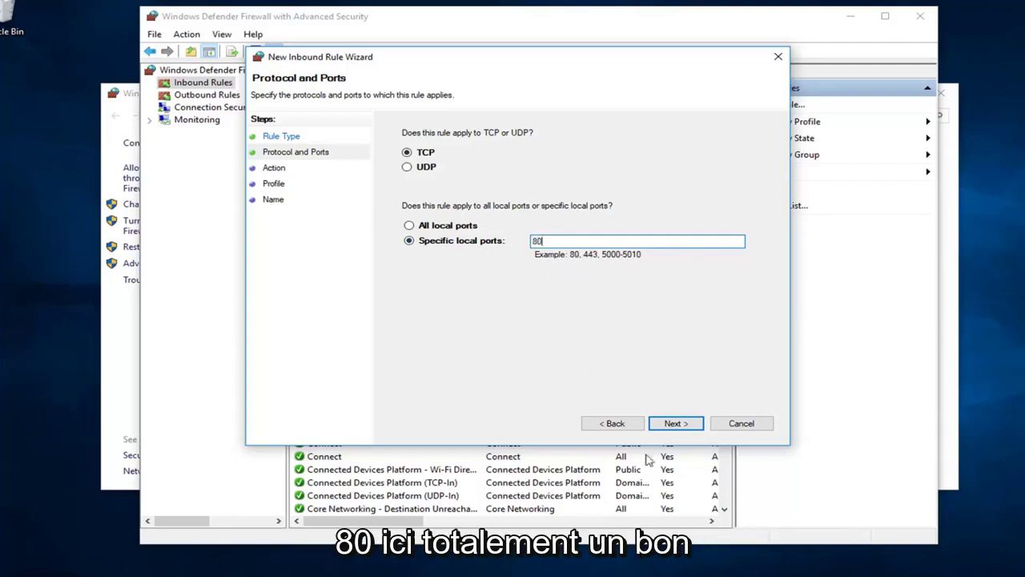
# Choose 'Block the connection' as the port 80 rule's action and proceed to Profile.
pyautogui.click(673, 423)
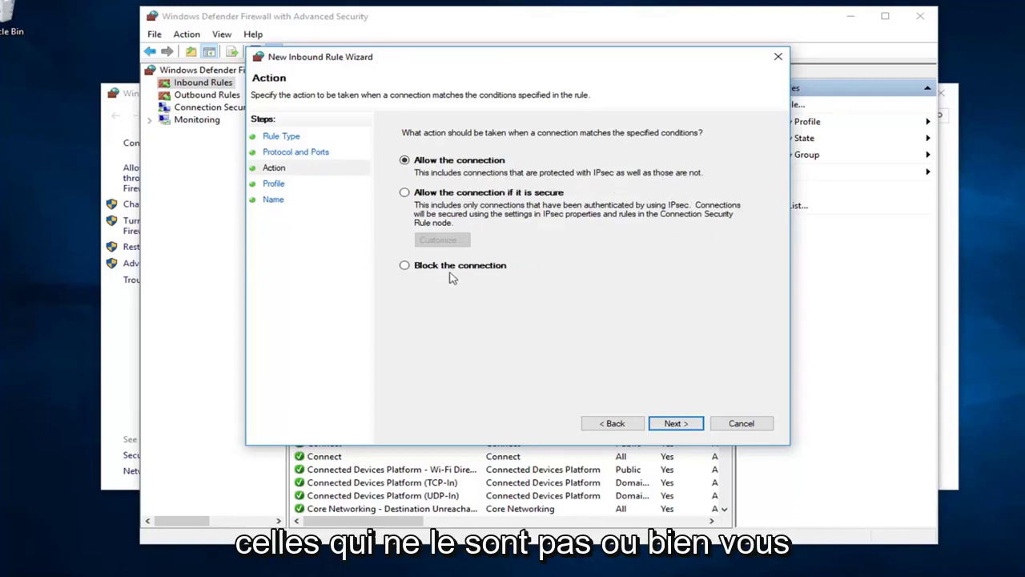
pyautogui.click(405, 267)
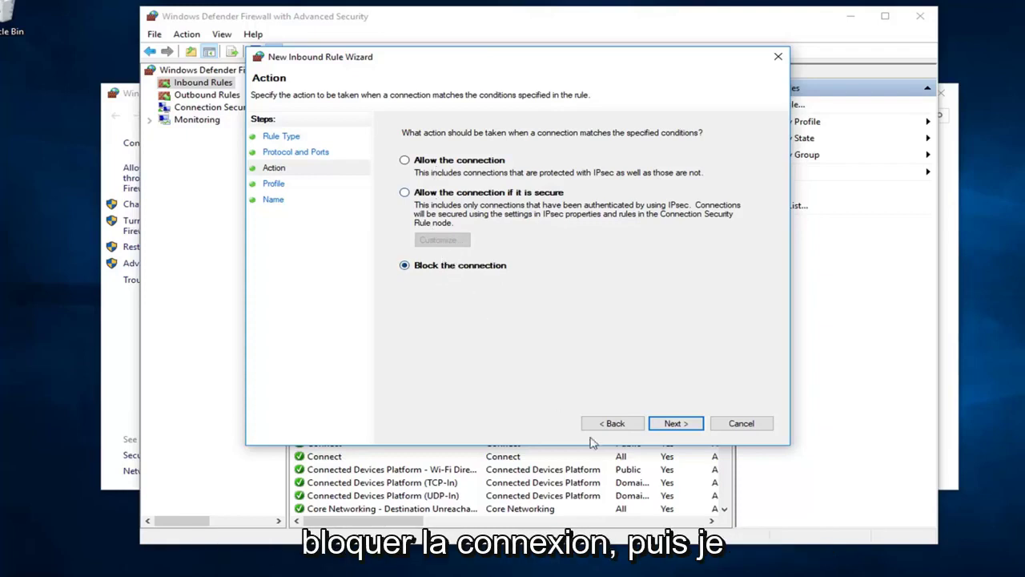
pyautogui.click(682, 428)
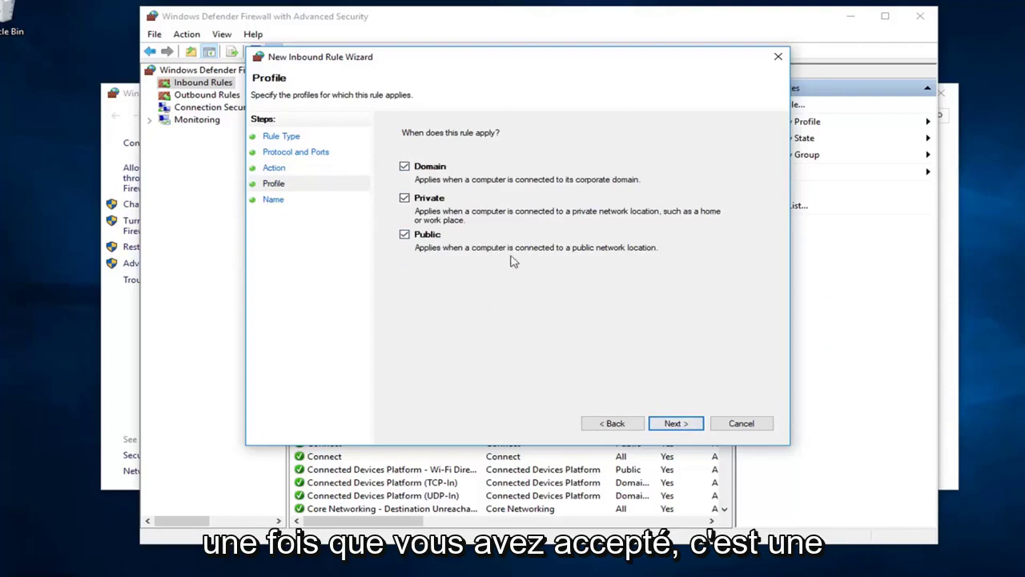
# Name the rule 'Blocking Whatever', leave the description blank, and finish the wizard.
pyautogui.click(671, 424)
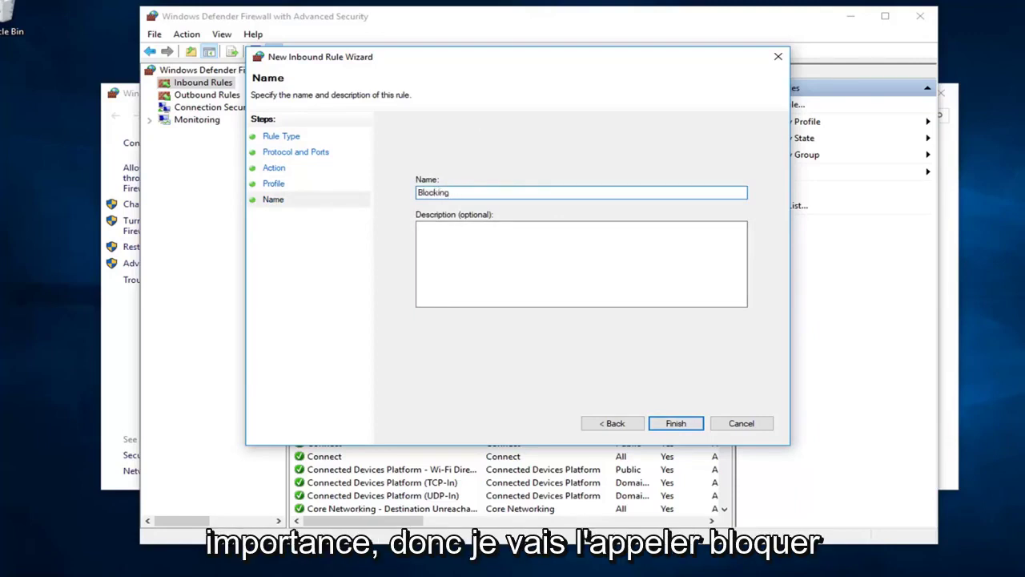
pyautogui.write('Whatever')
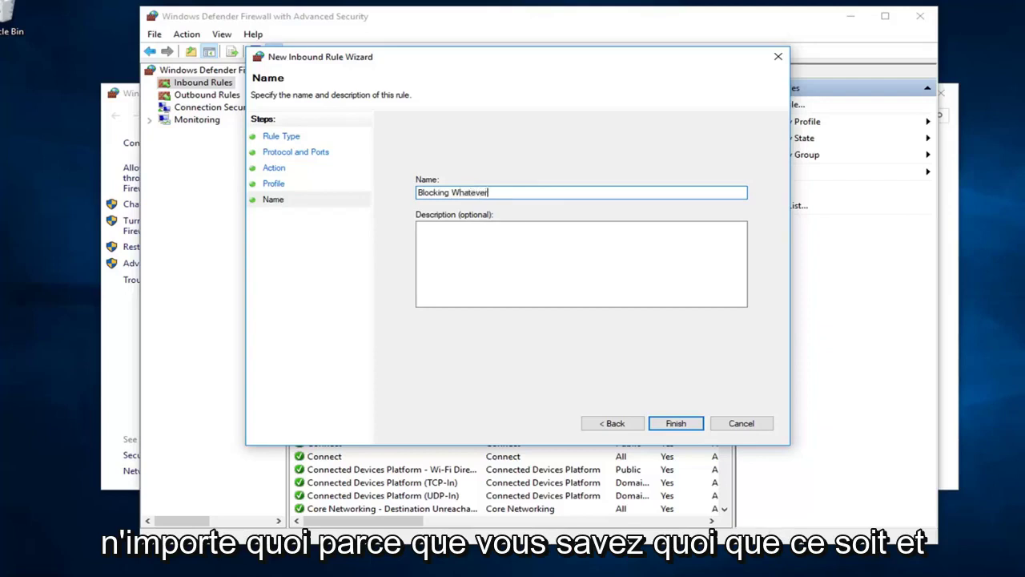
pyautogui.click(519, 223)
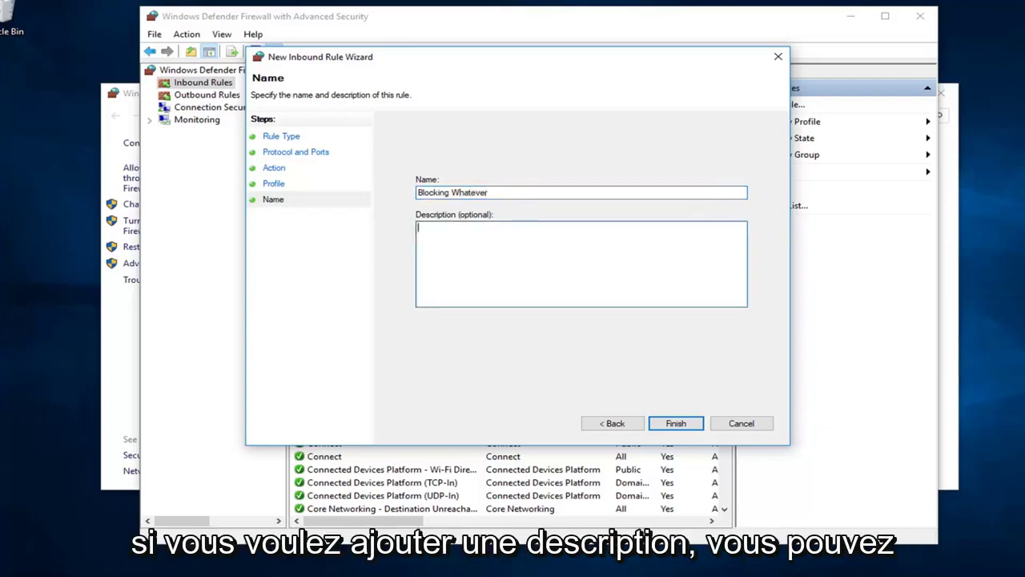
pyautogui.click(676, 425)
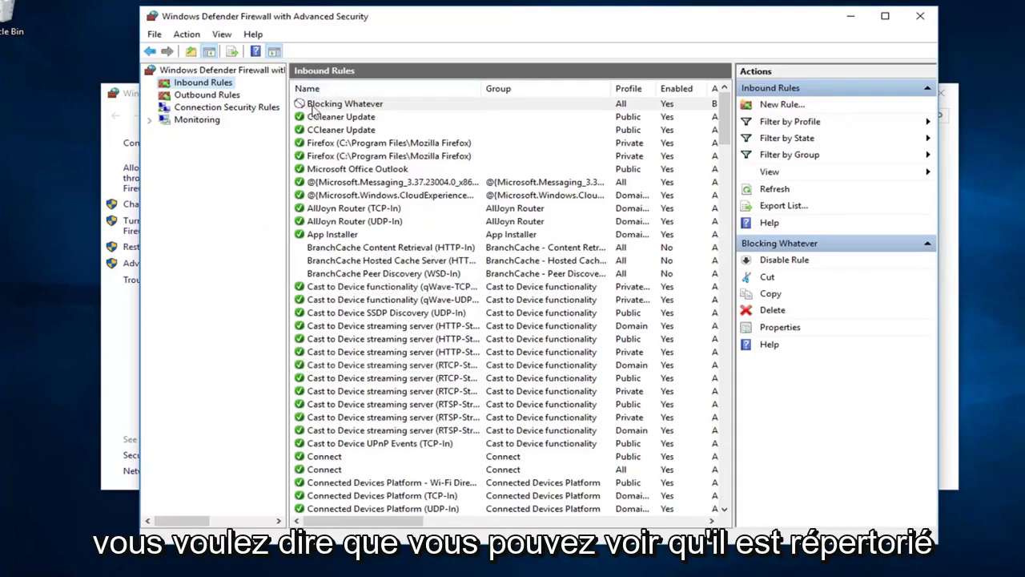
pyautogui.click(346, 106)
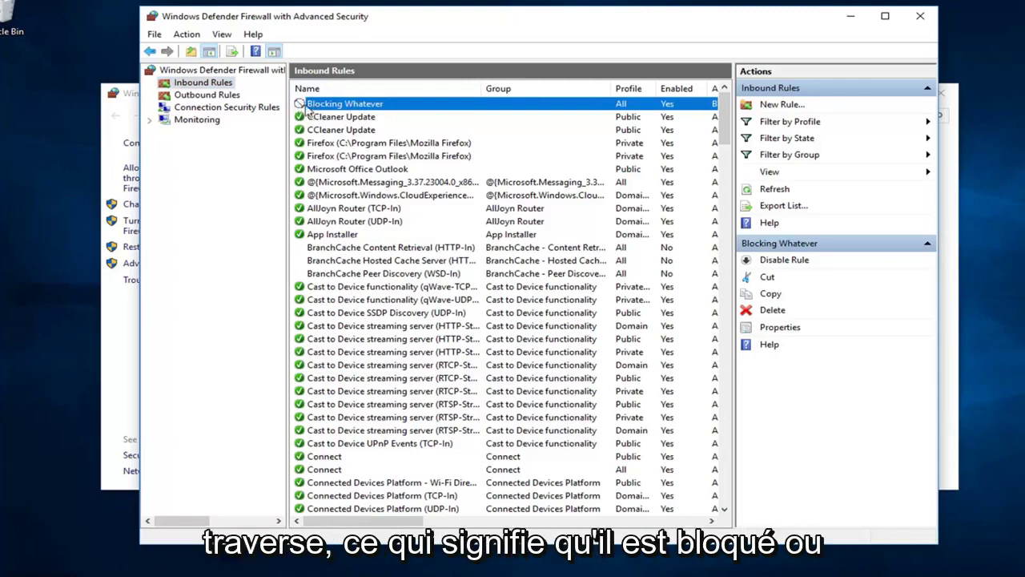
pyautogui.doubleClick(359, 105)
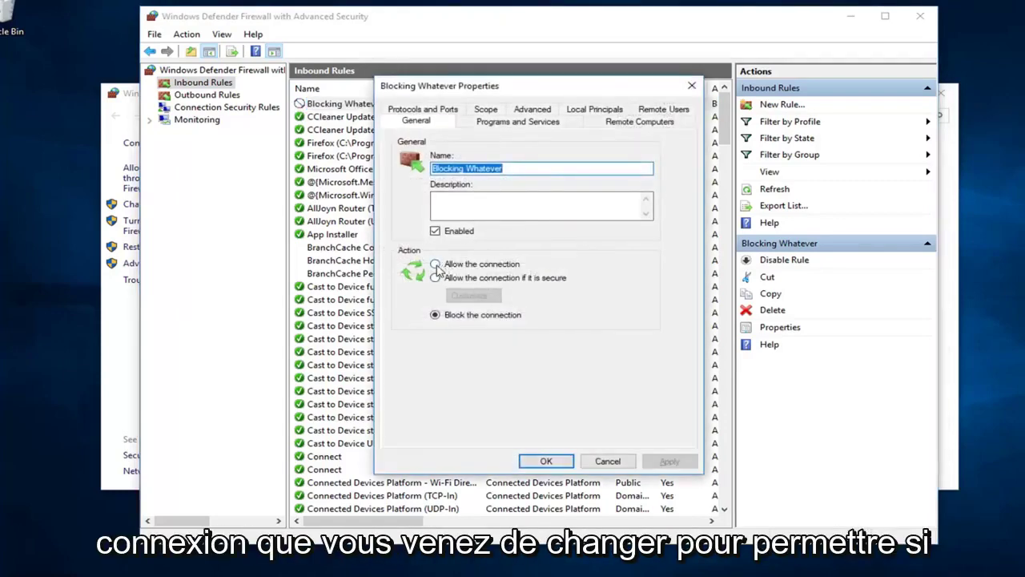
pyautogui.click(435, 265)
pyautogui.click(462, 320)
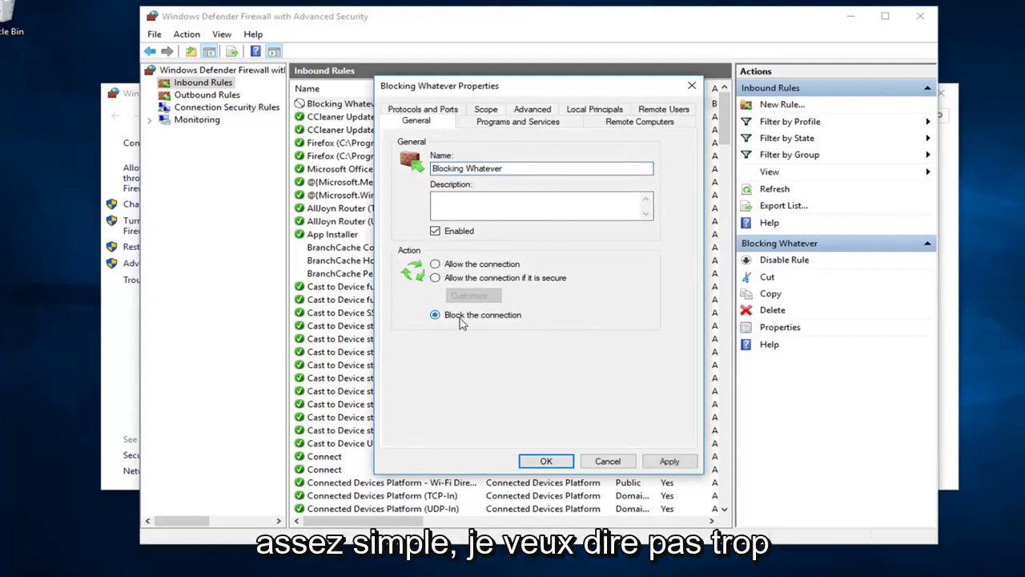
pyautogui.click(511, 122)
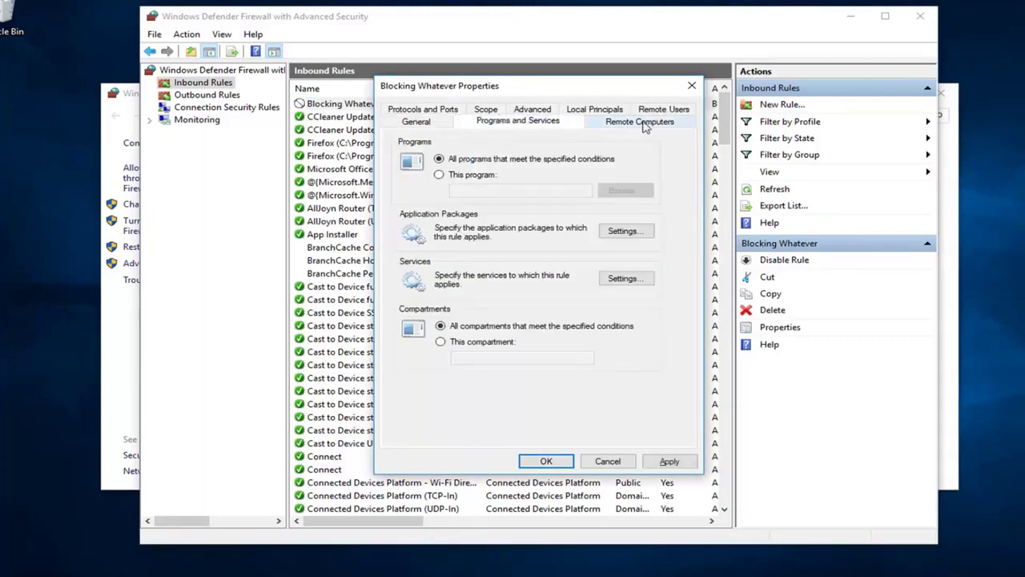
pyautogui.click(691, 86)
# Review the Blocking Whatever rule's context menu without changes, then close the advanced console.
pyautogui.rightClick(394, 104)
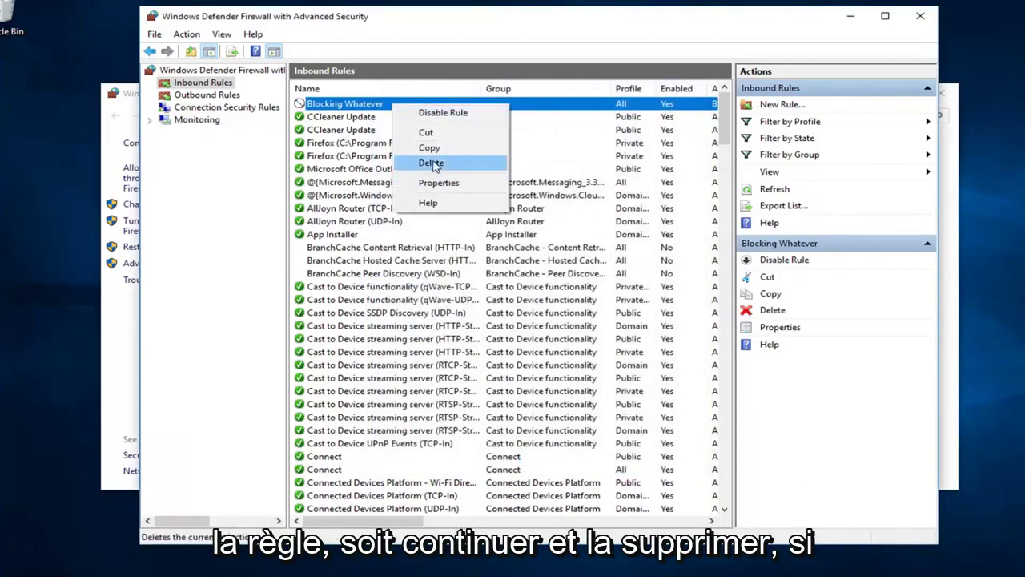
pyautogui.click(350, 173)
pyautogui.scroll(-8, 353, 185)
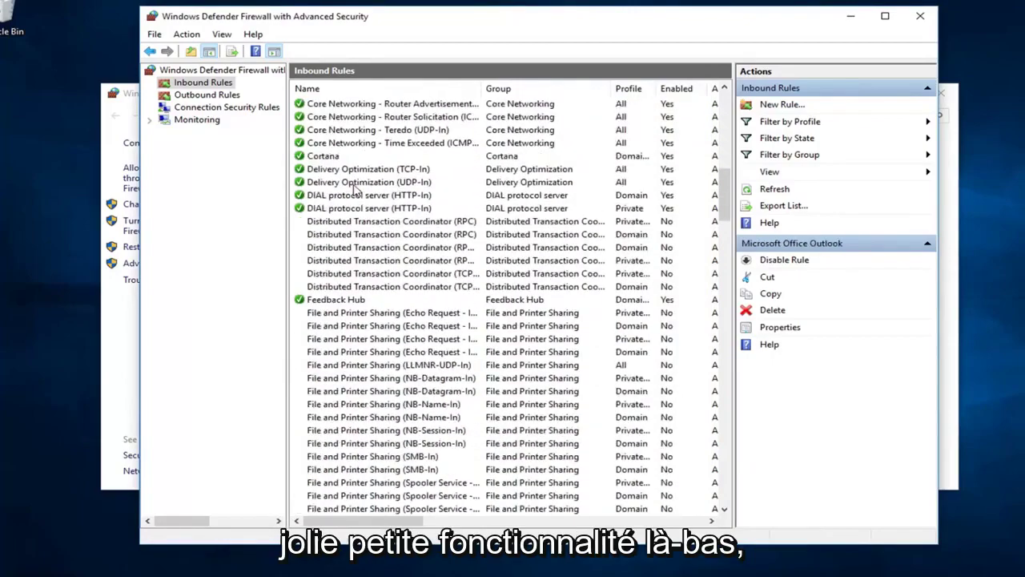
pyautogui.scroll(1, 354, 188)
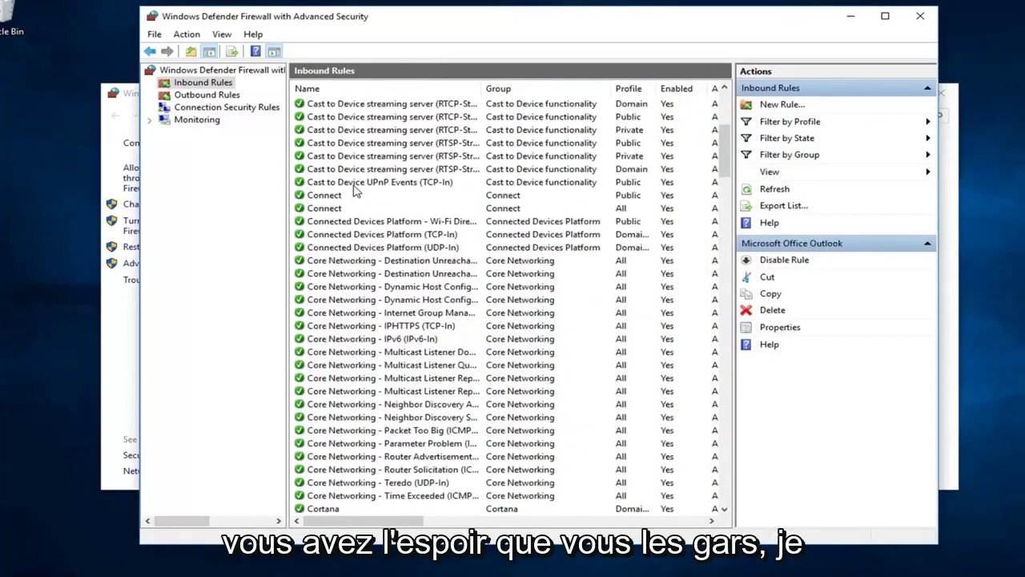
pyautogui.scroll(7, 356, 188)
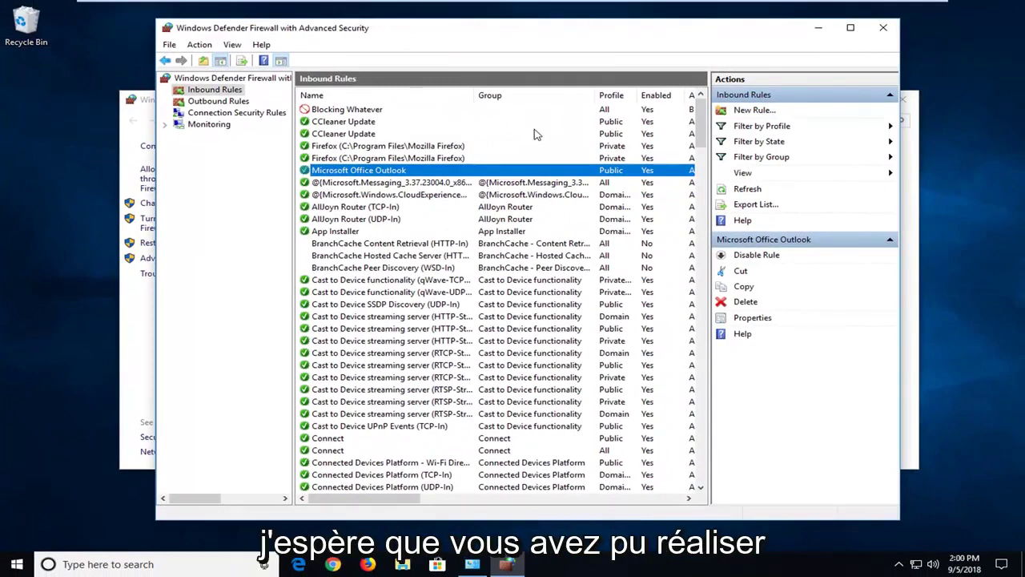
pyautogui.click(883, 29)
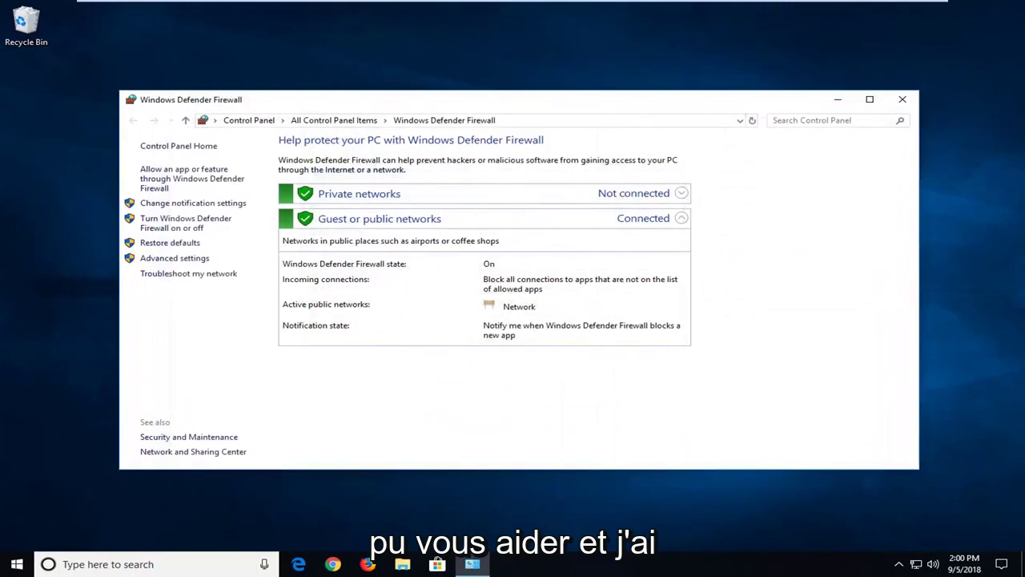